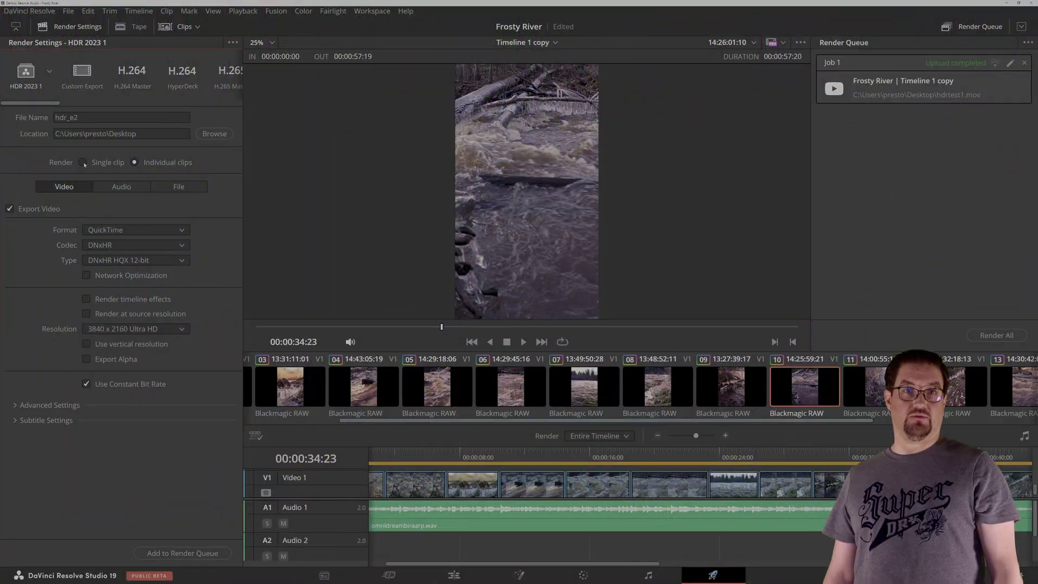
Toggle the render between Single clip and Individual clips and name the file 22exporttutorial-vidtoolz.
left_click(84, 163)
left_click(135, 163)
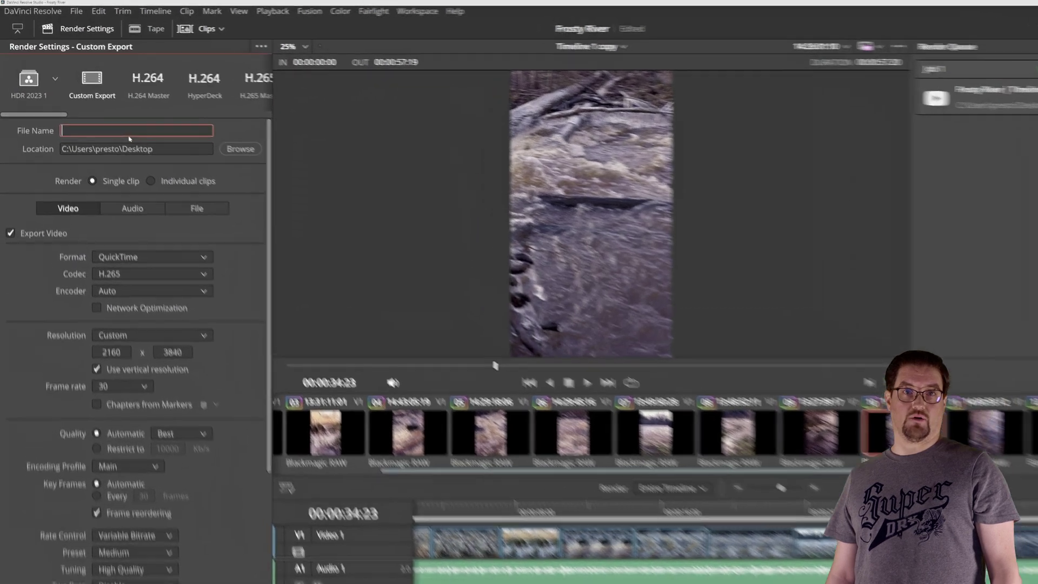
type("22")
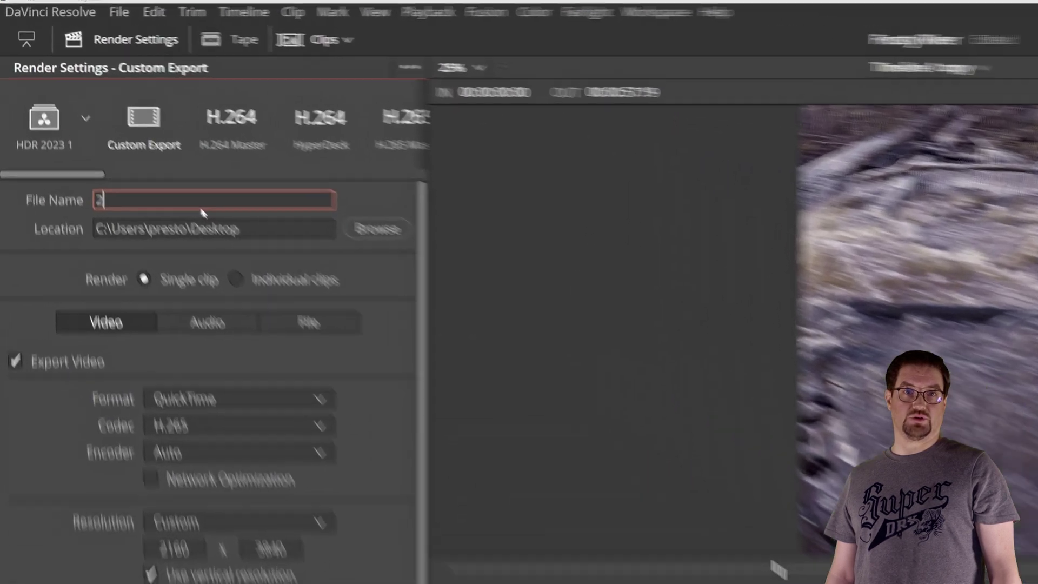
type("expo")
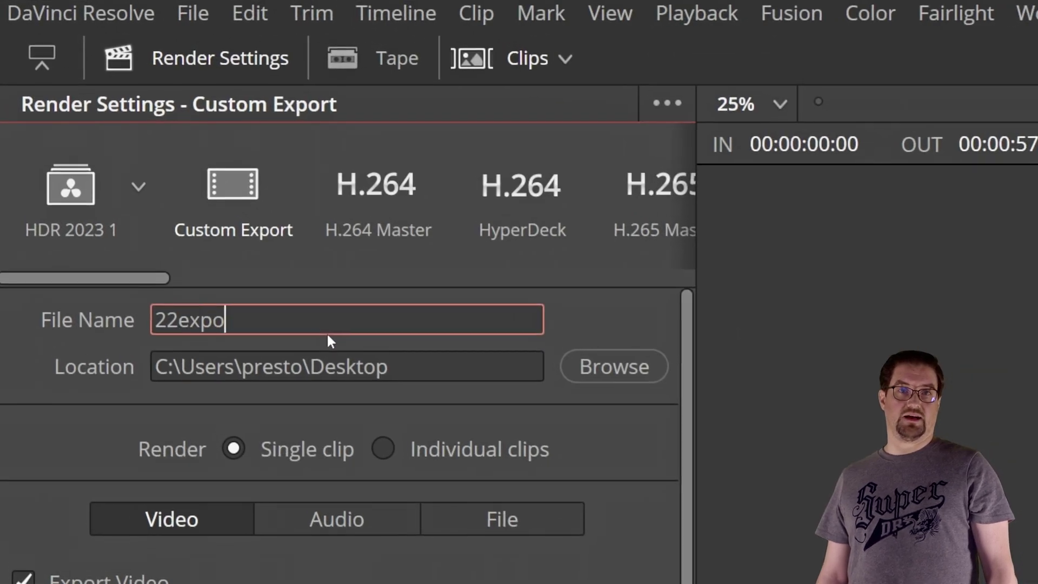
type("rttut")
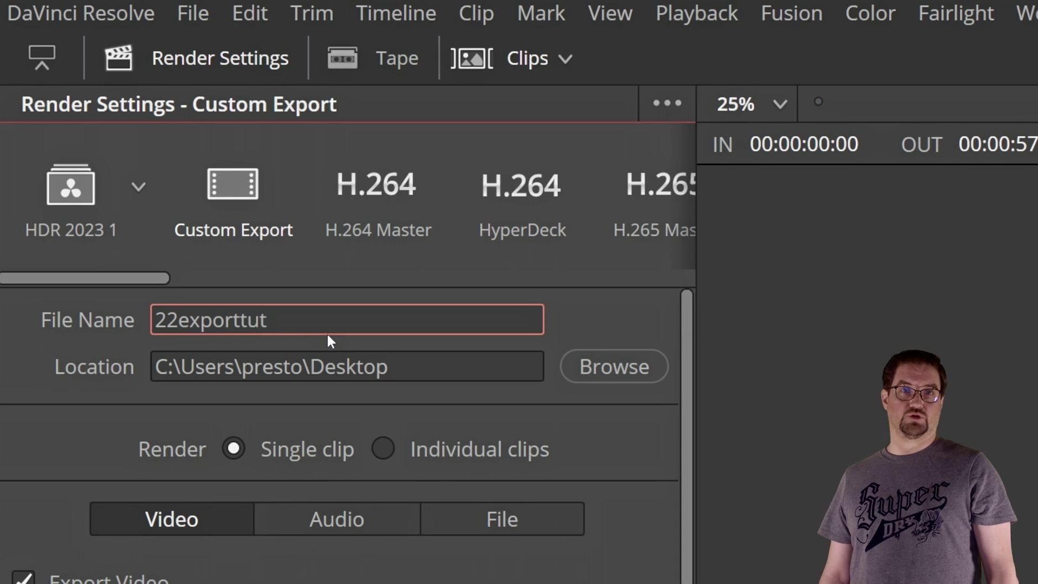
type("orial")
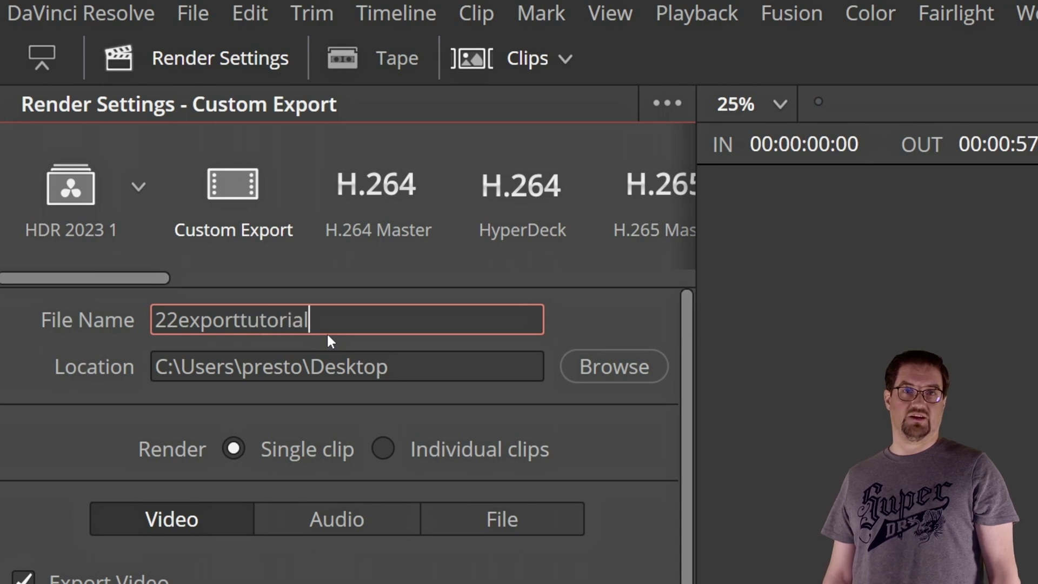
type("-vidto")
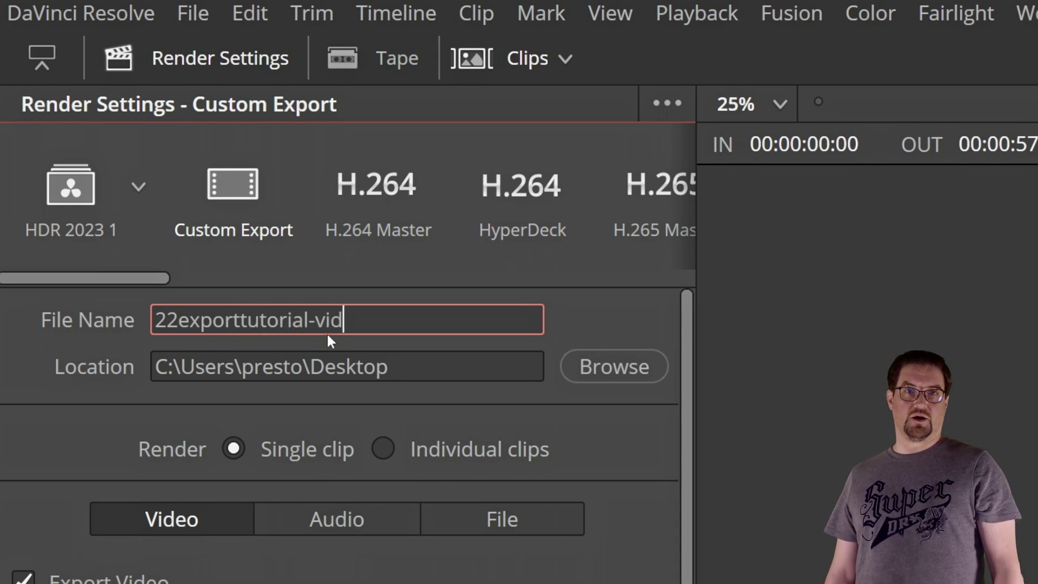
type("olz")
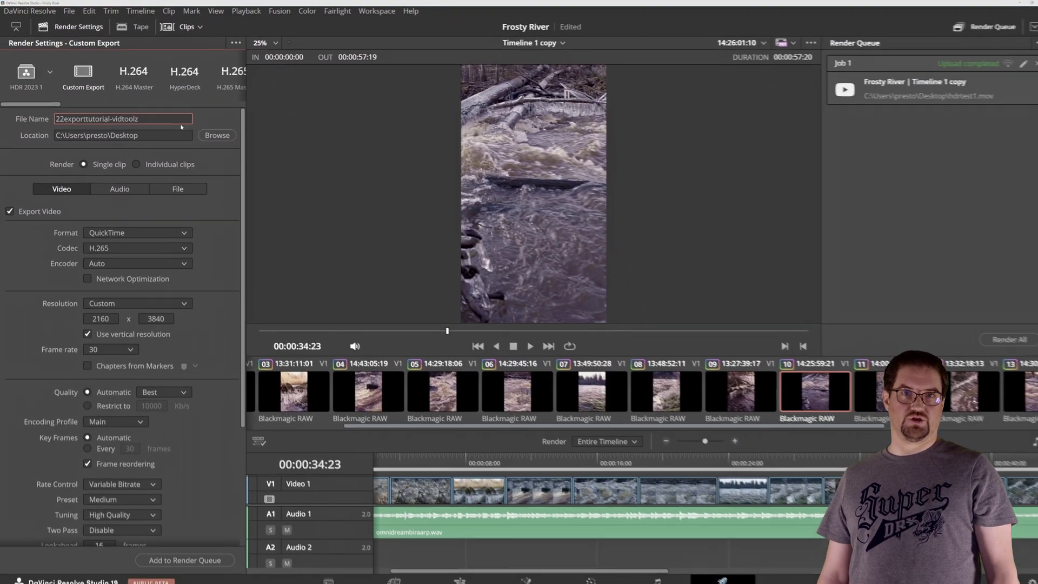
Under file naming, render individual clips and turn Use unique filenames off and back on.
left_click(358, 373)
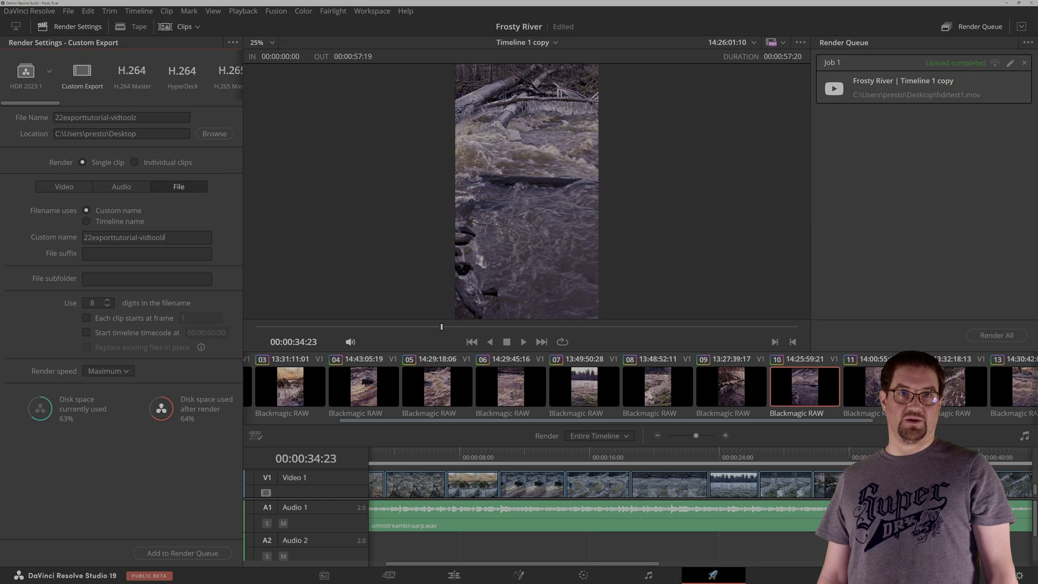
left_click(135, 162)
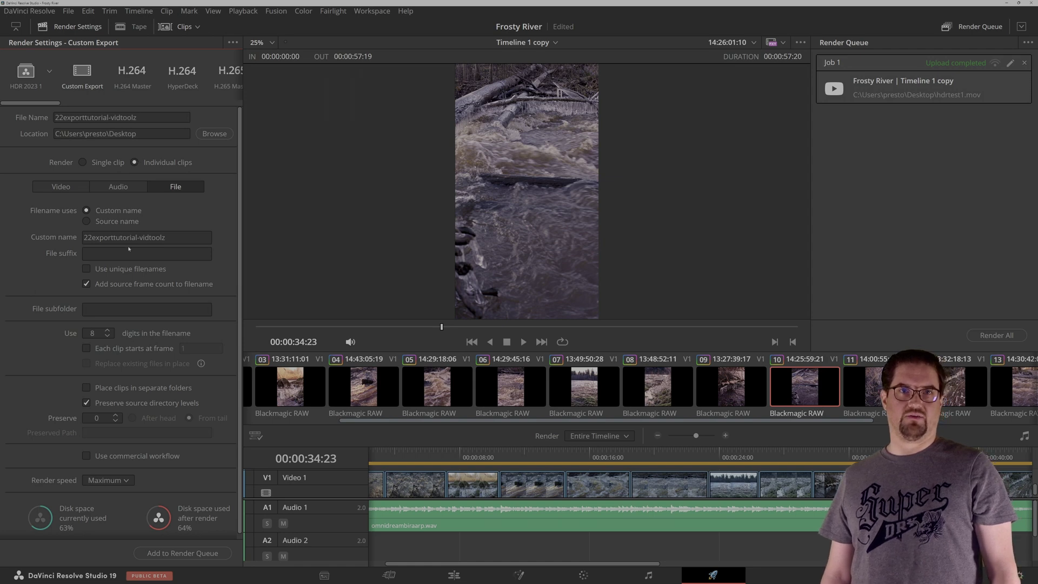
left_click(87, 269)
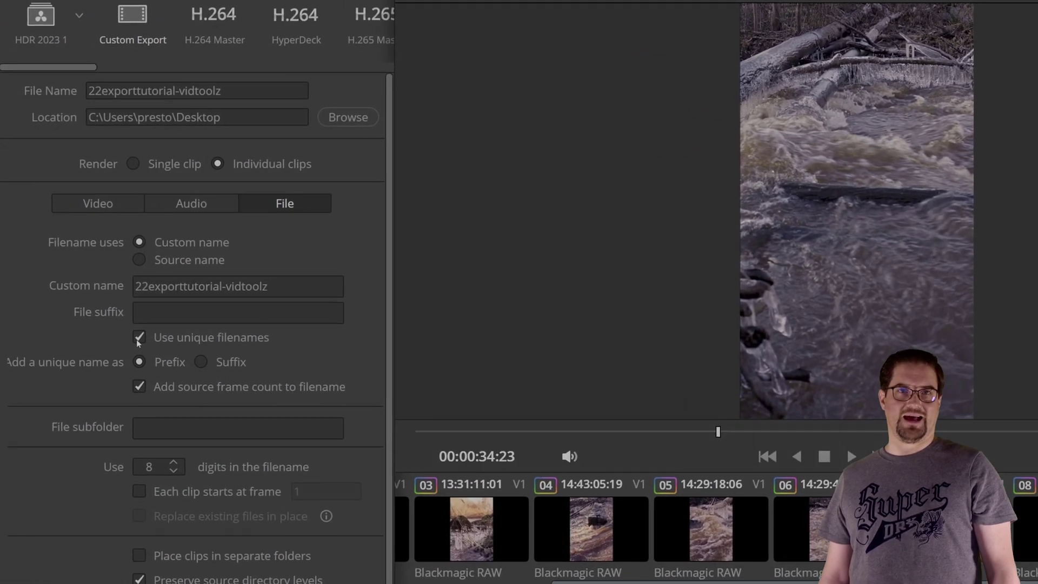
left_click(139, 338)
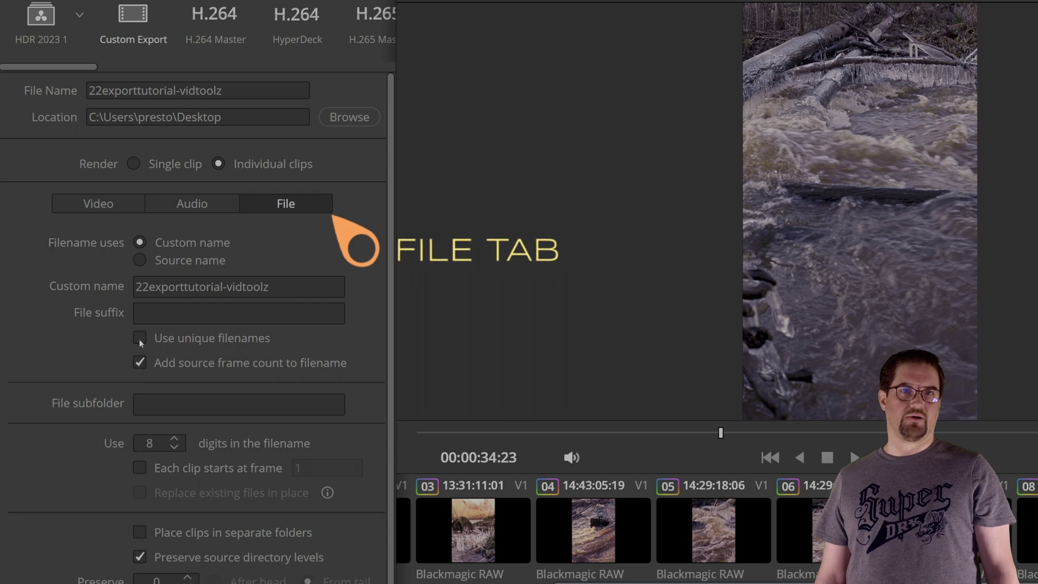
left_click(139, 338)
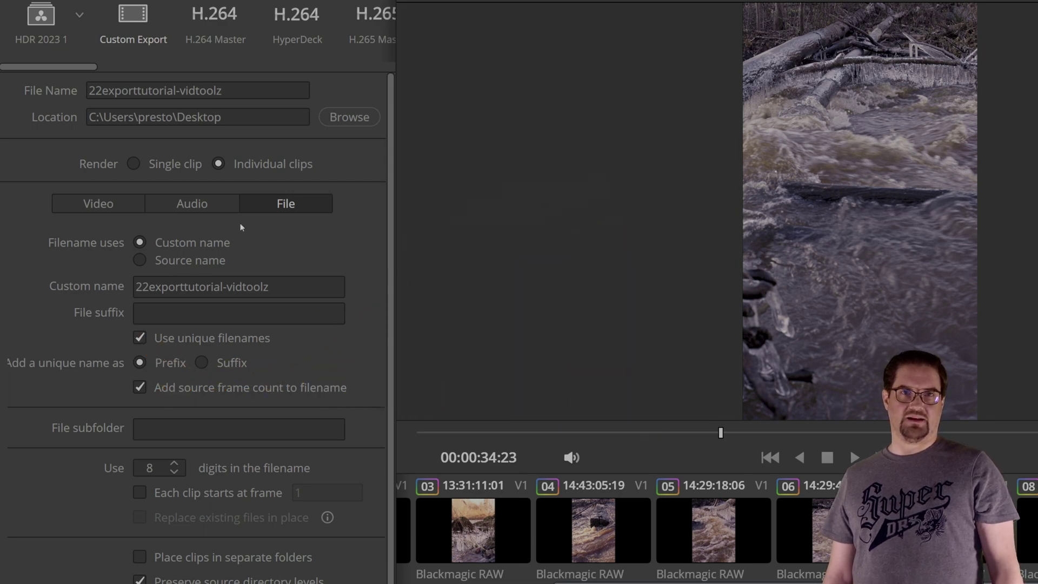
left_click(108, 205)
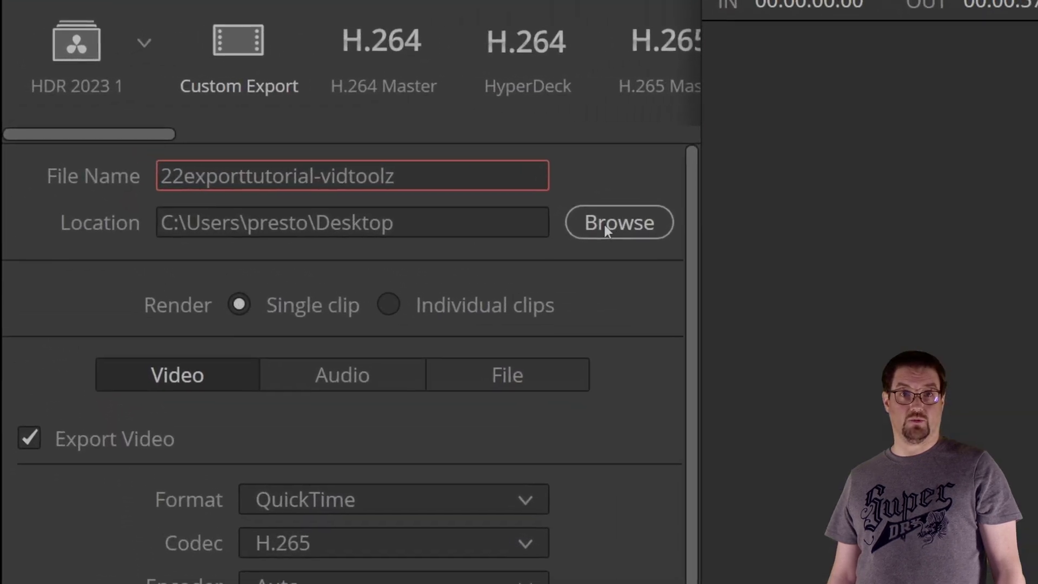
left_click(617, 225)
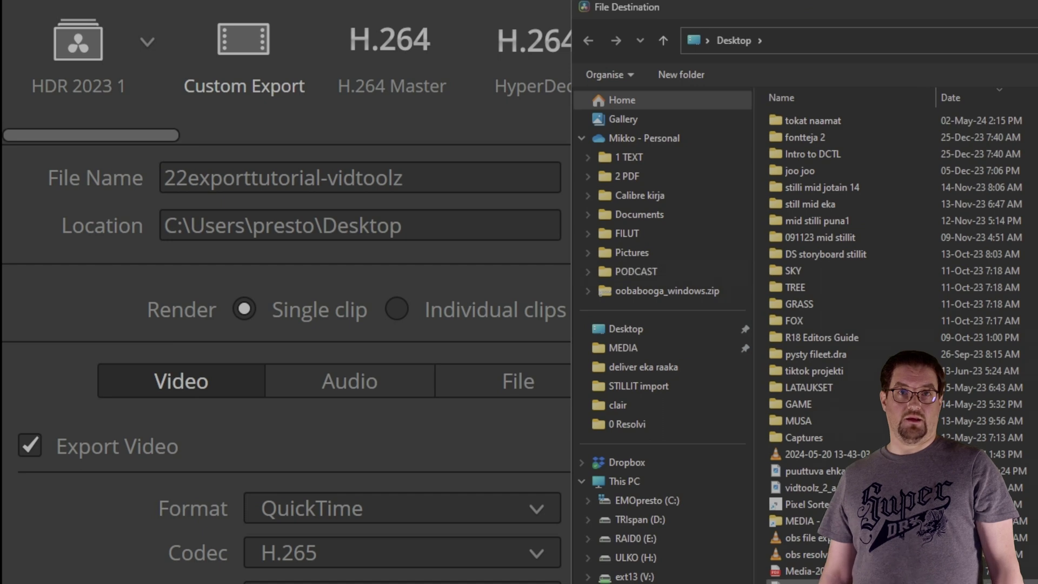
key("Return")
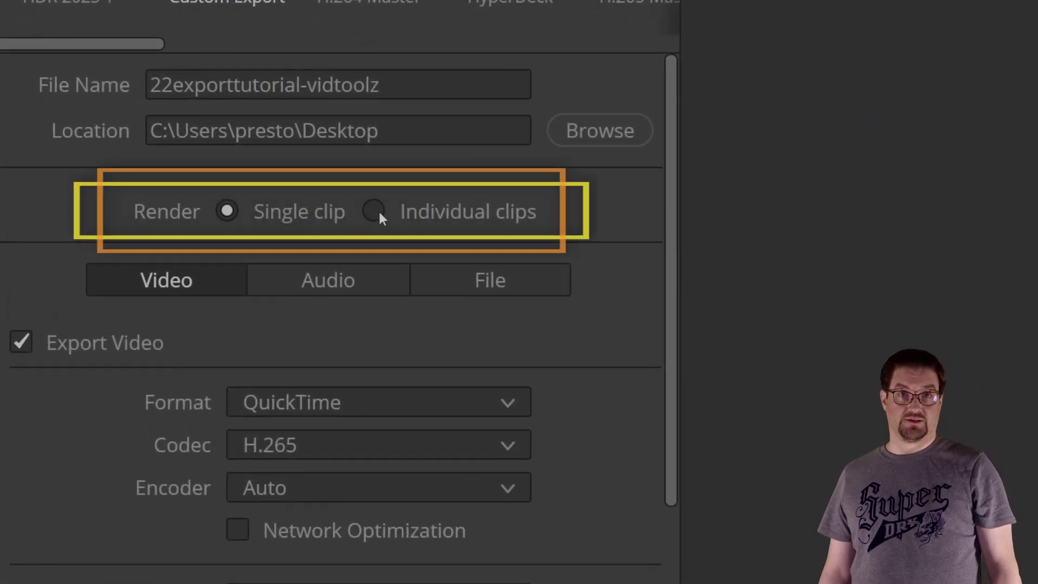
In the File settings, choose Individual clips and turn Use unique filenames on, off, then on again.
left_click(470, 280)
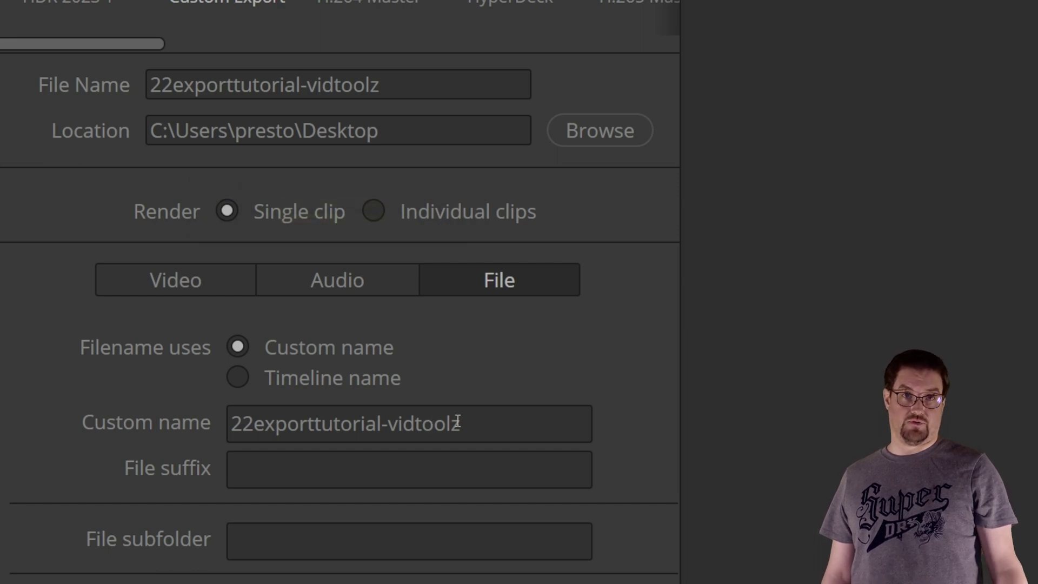
left_click(378, 210)
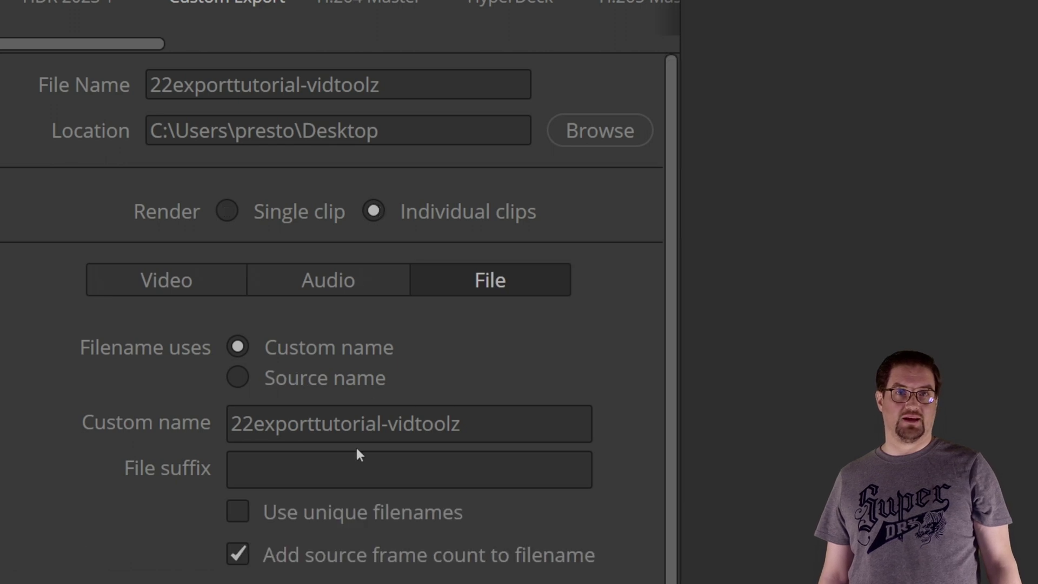
left_click(236, 516)
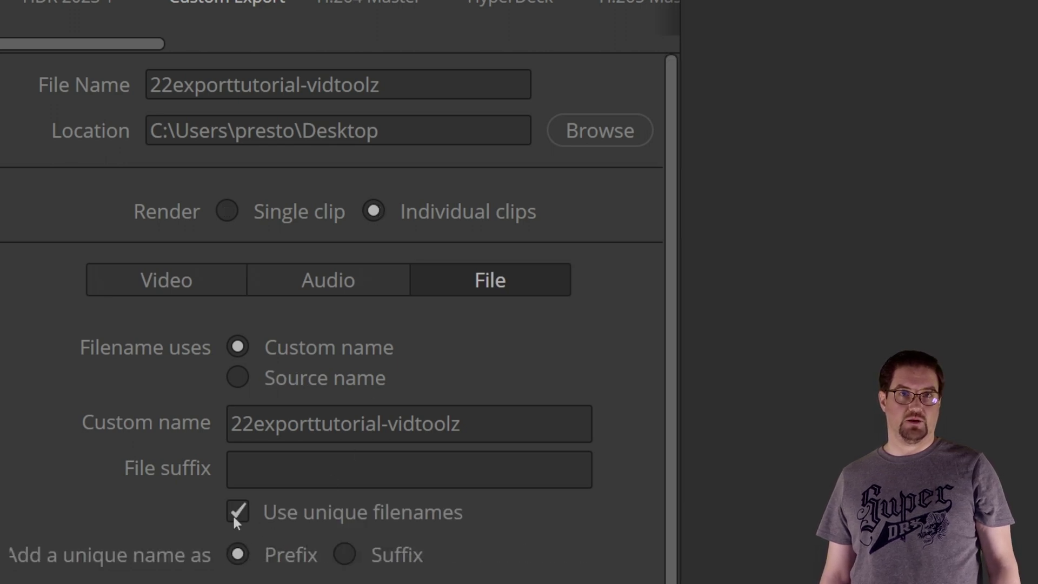
left_click(235, 516)
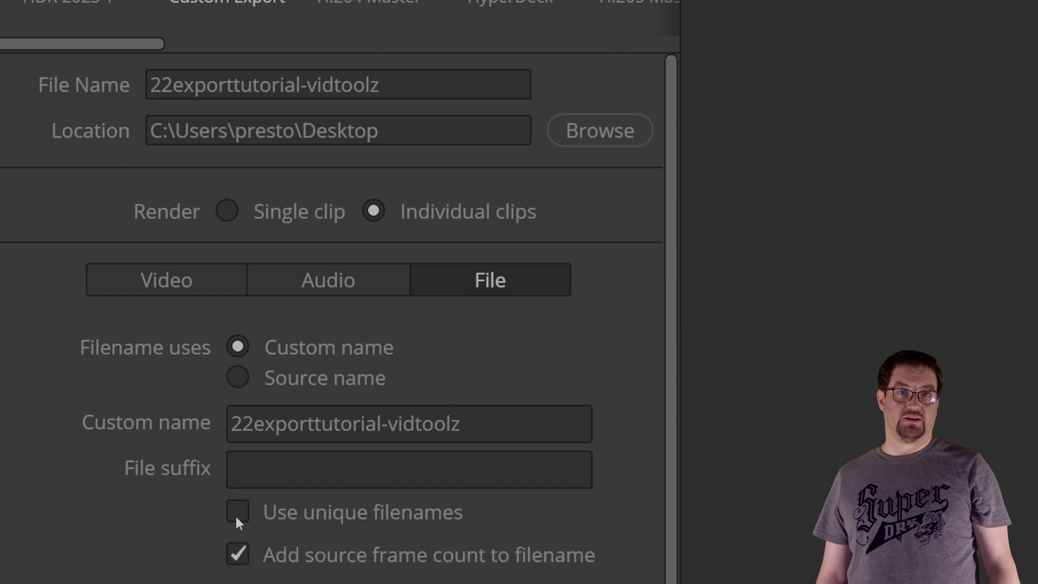
left_click(237, 514)
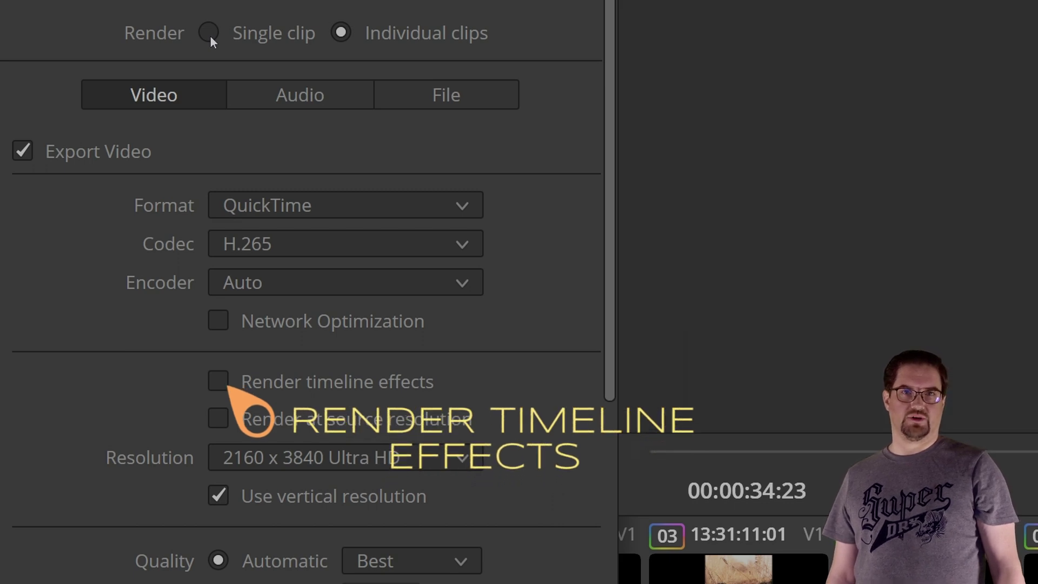
Switch between Single clip and Individual clips twice, ending on Individual clips, with render speed at Maximum.
left_click(210, 35)
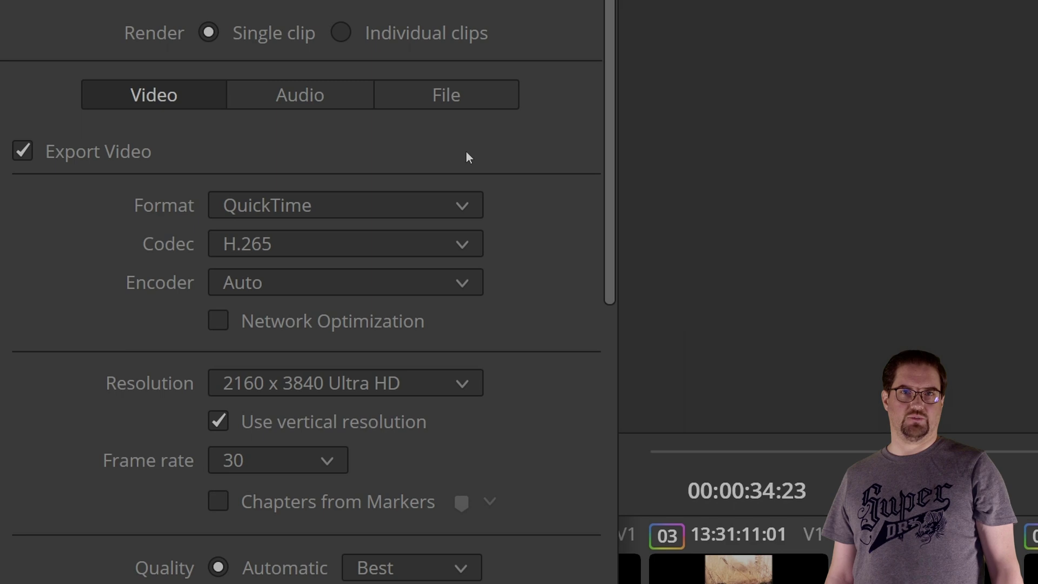
left_click(343, 34)
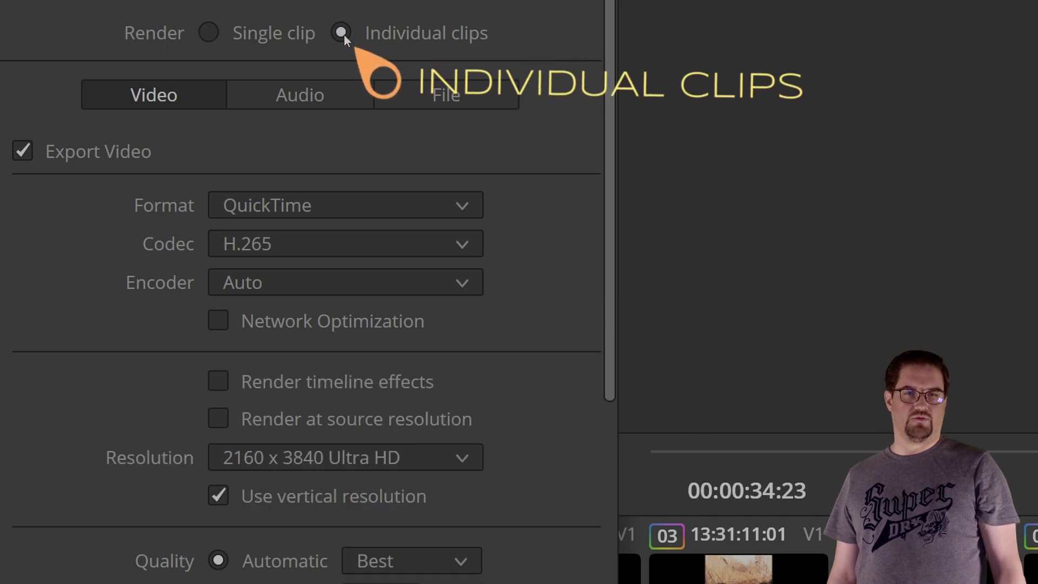
left_click(211, 34)
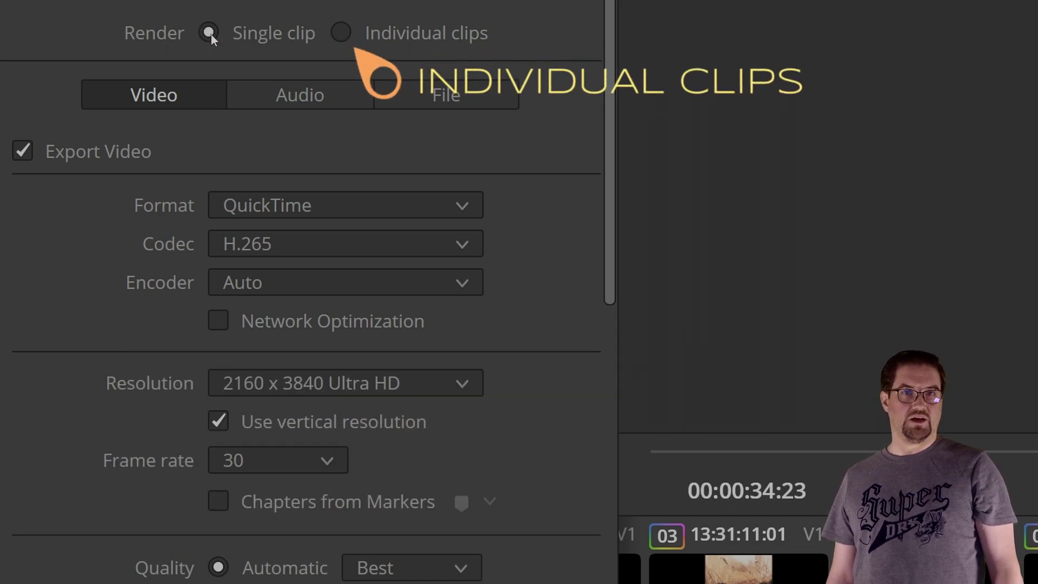
left_click(340, 35)
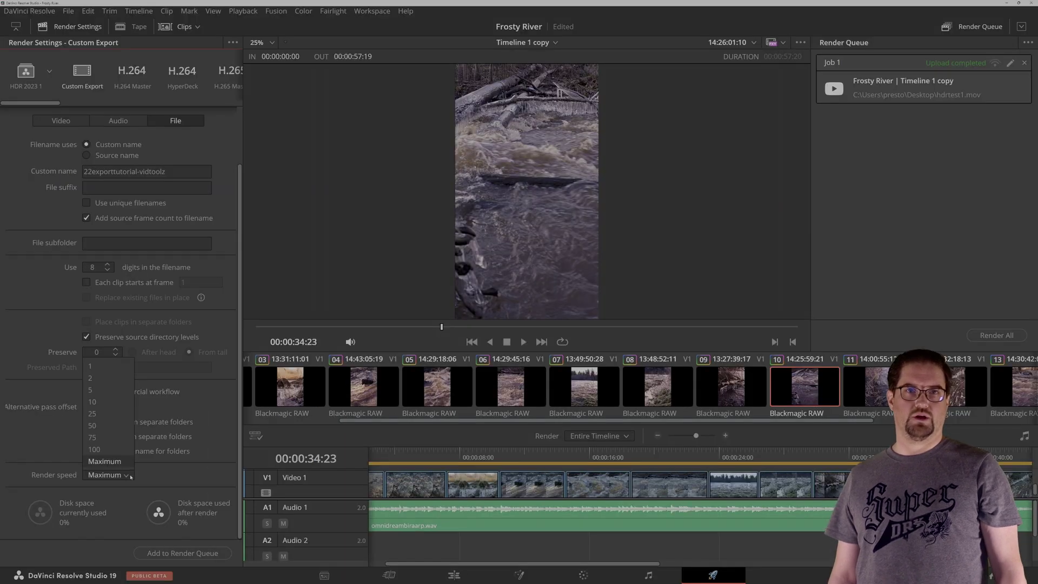
left_click(130, 476)
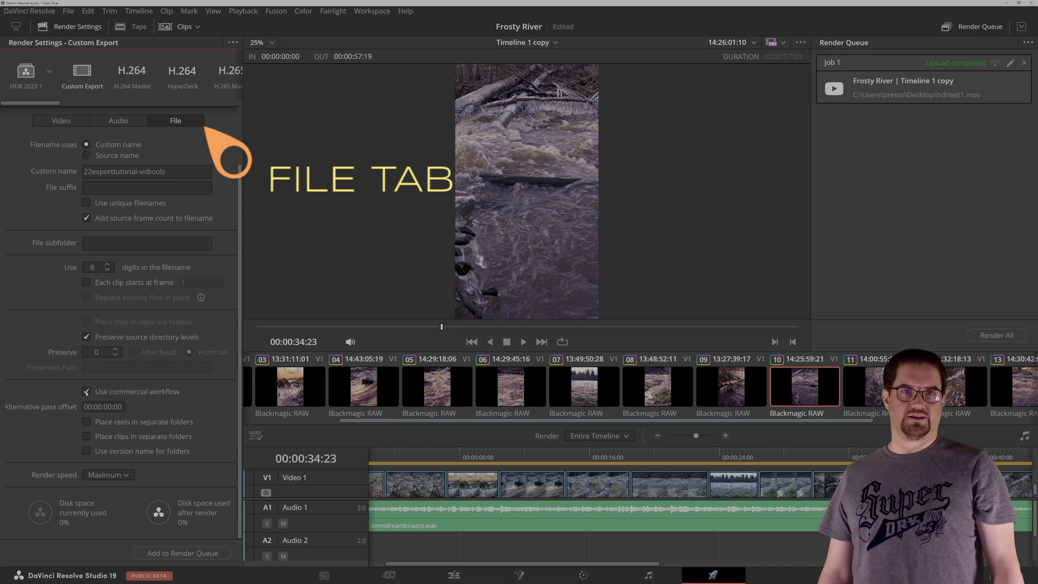
Toggle the commercial workflow option and put each reel in its own folder.
left_click(87, 391)
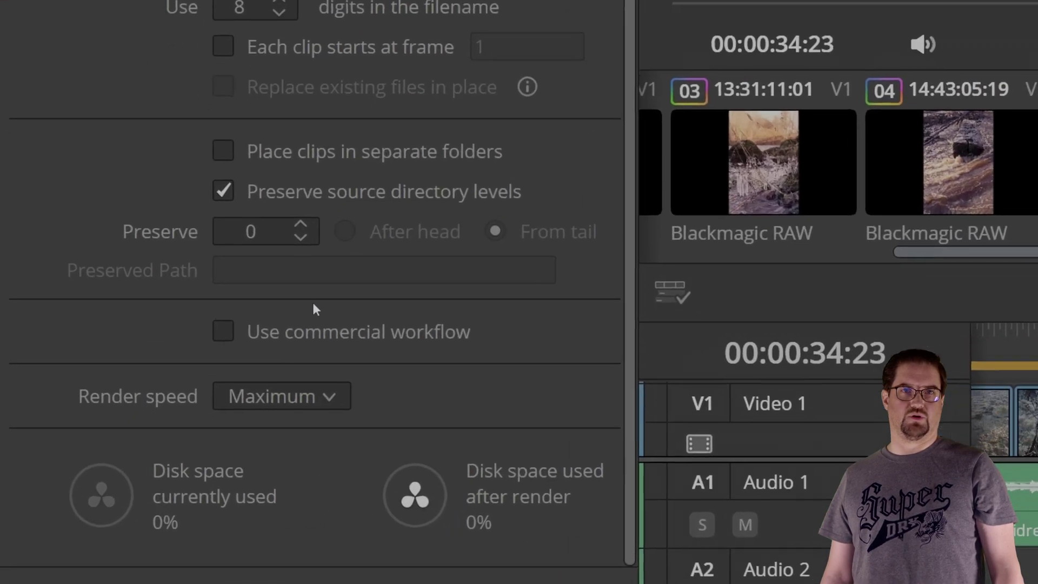
left_click(223, 331)
left_click_drag(641, 322, 617, 448)
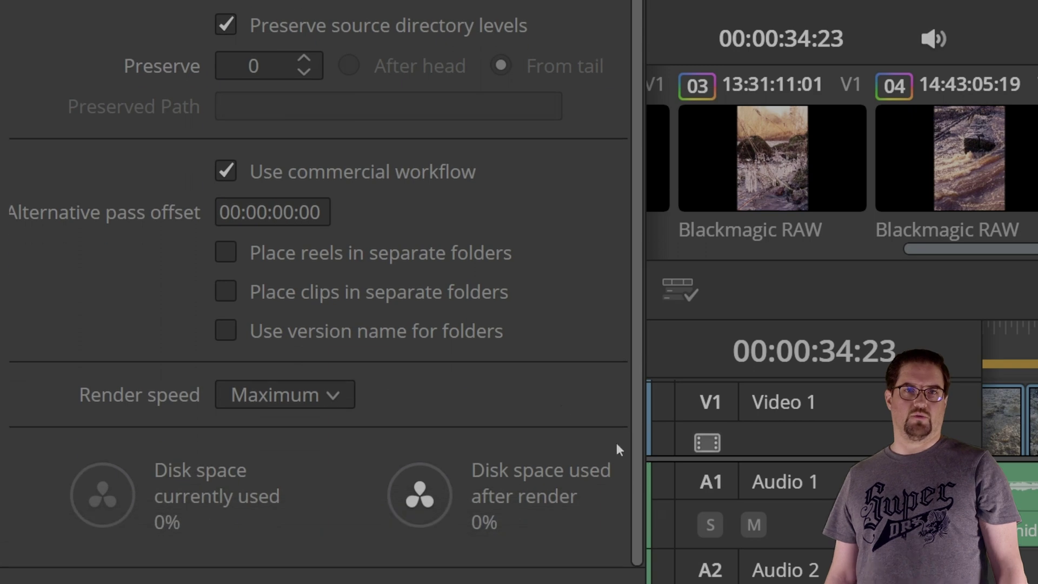
left_click(229, 256)
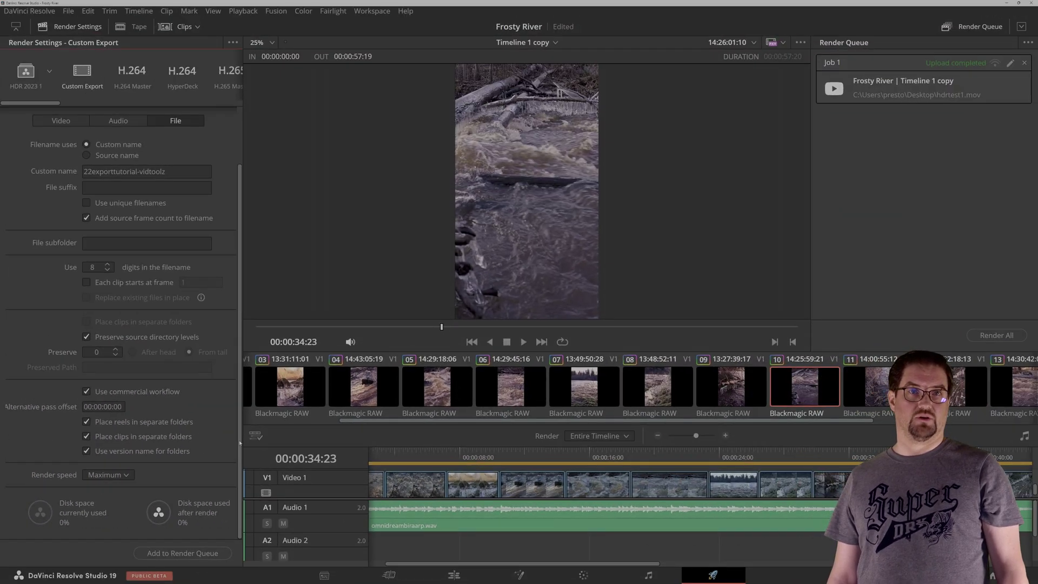
Scroll back up and view the Video, then the Audio export settings.
scroll(239, 442, "up", 2)
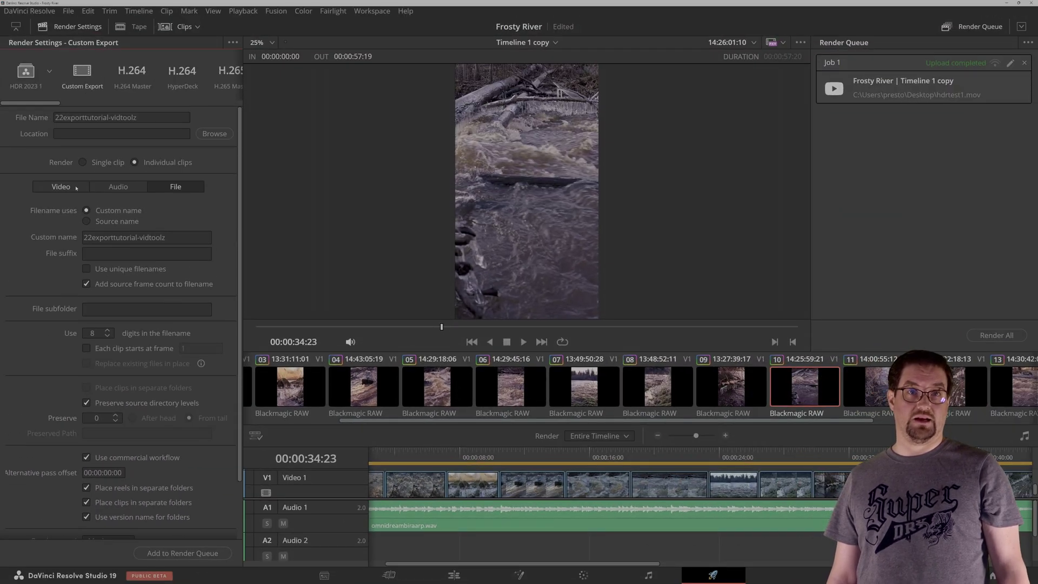
left_click(65, 186)
left_click(118, 186)
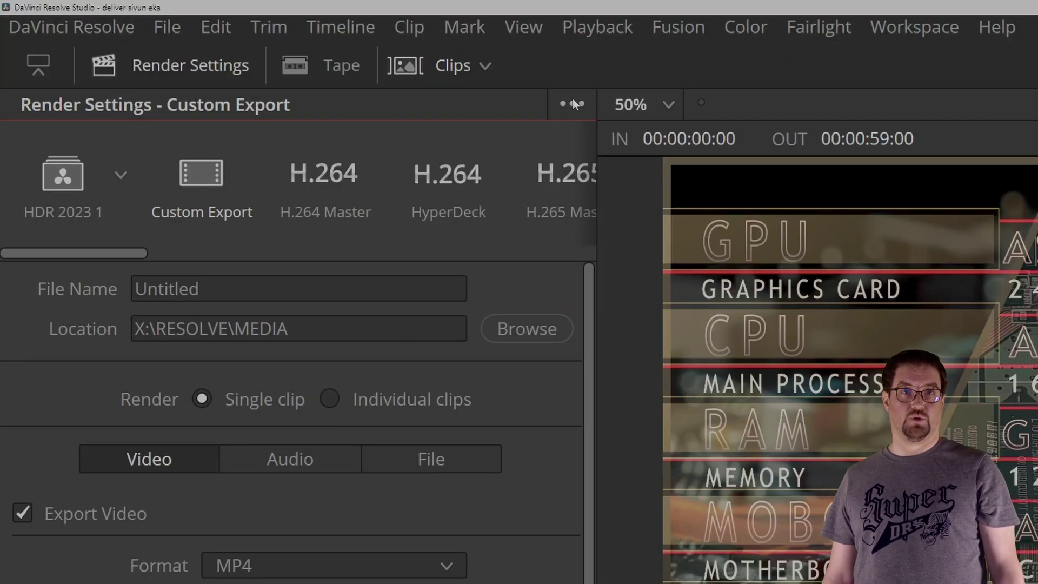
Add a second video output from the options menu, then a third output from output tab 2.
left_click(573, 104)
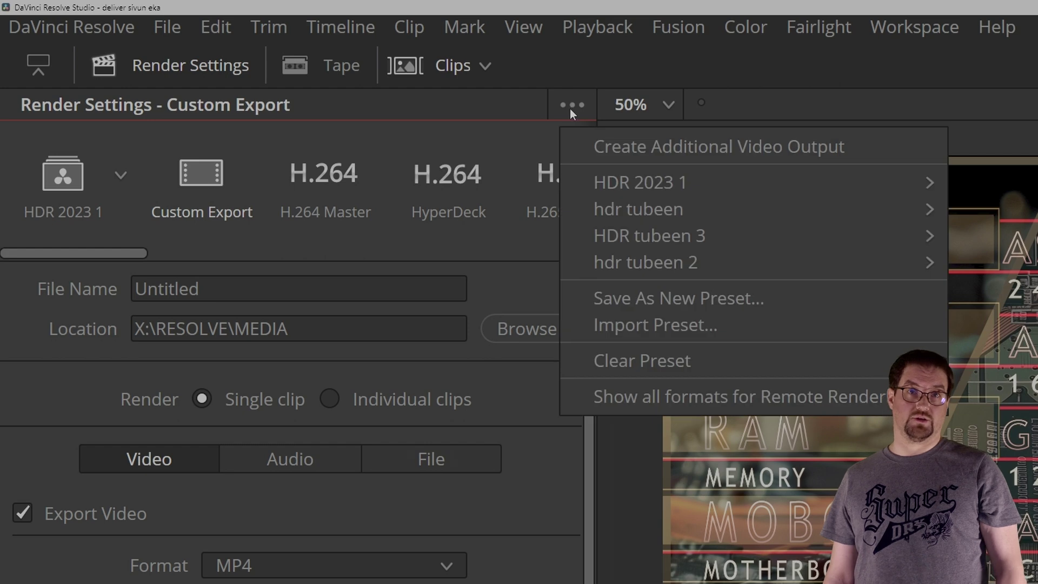
left_click(701, 148)
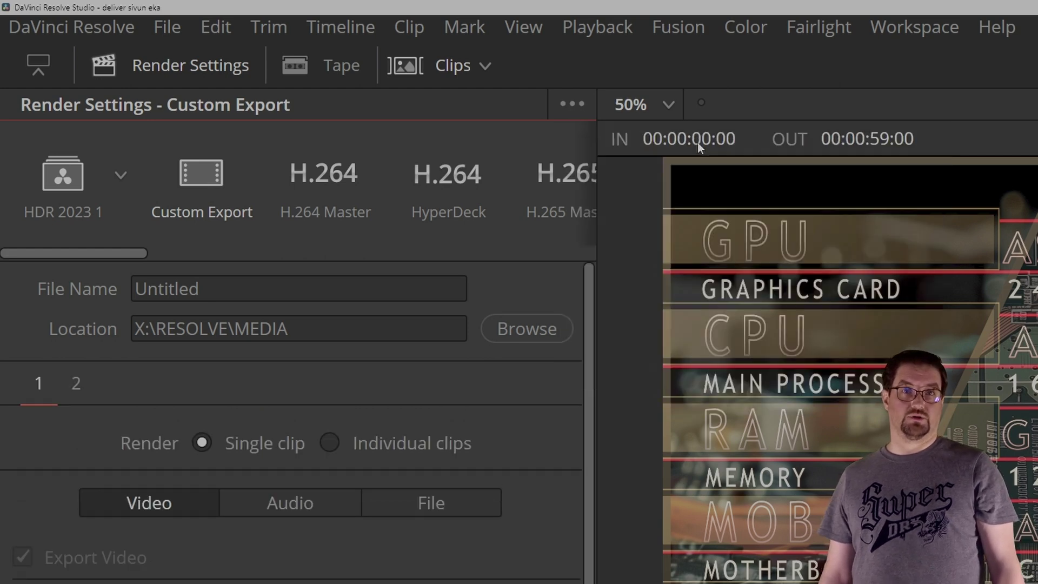
left_click(569, 102)
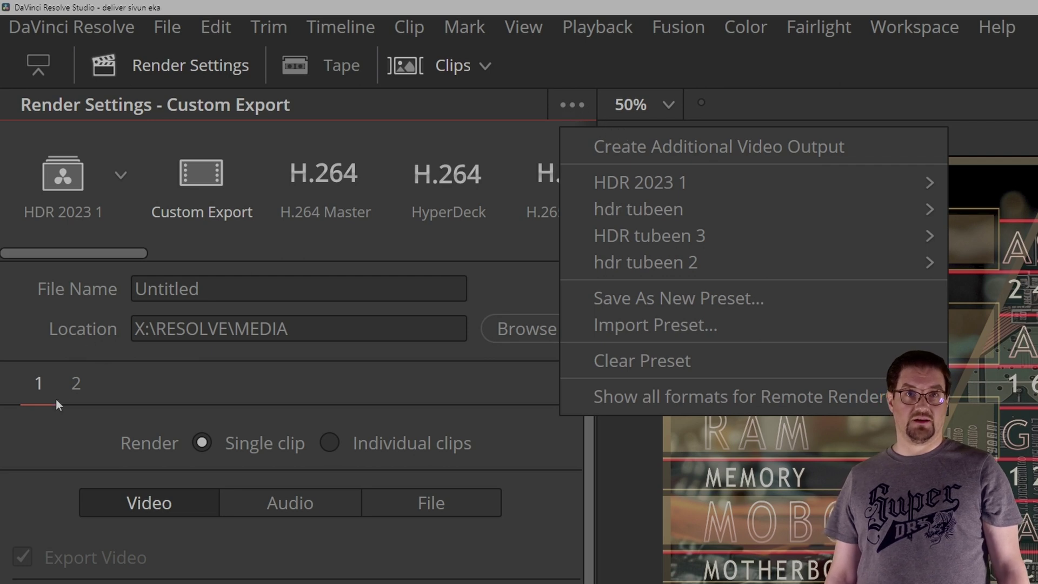
left_click(75, 383)
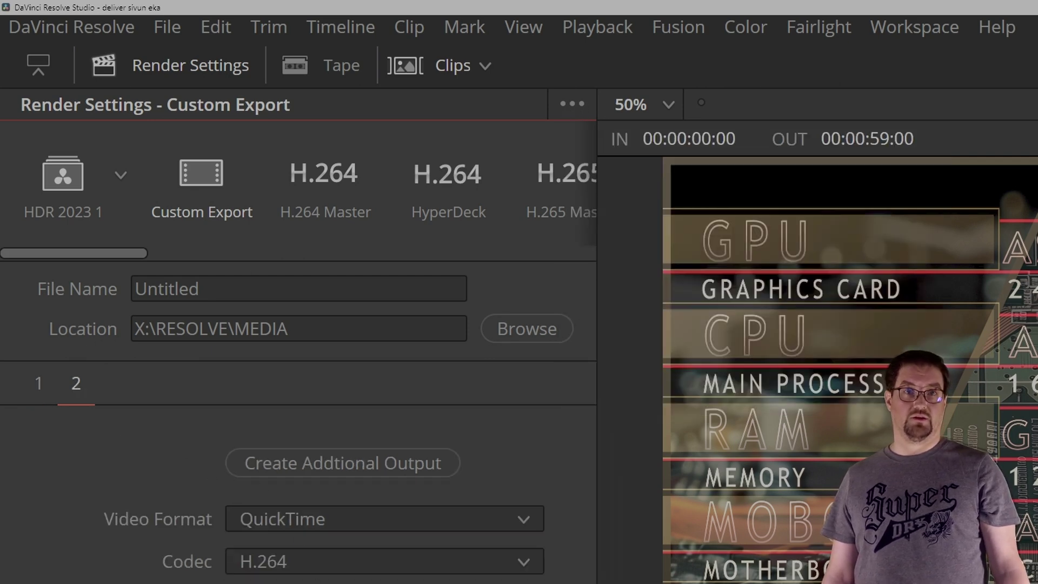
left_click(332, 466)
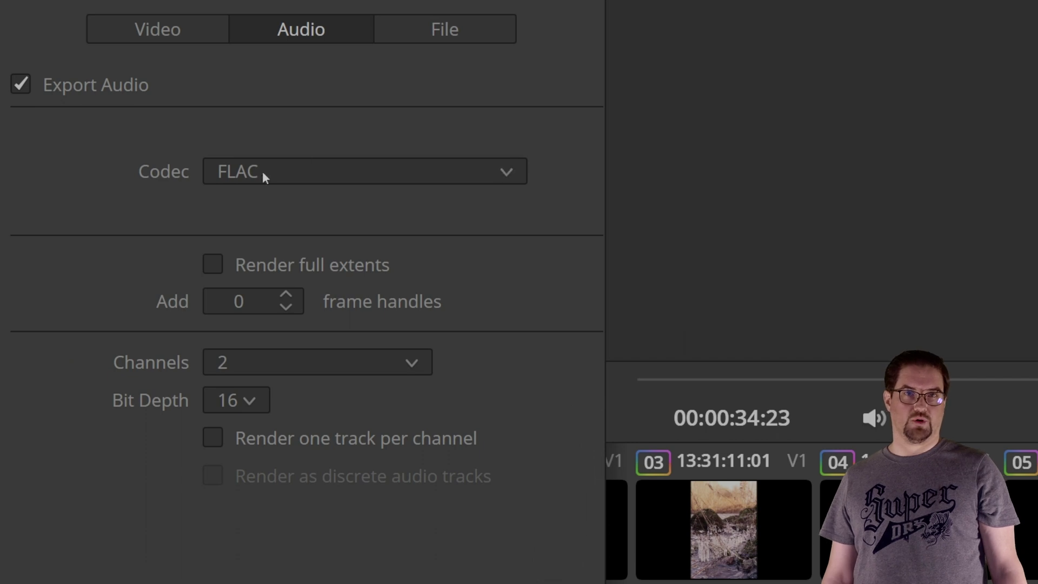
Set the audio codec to AAC and look at the channel count choices.
left_click(440, 168)
left_click(297, 212)
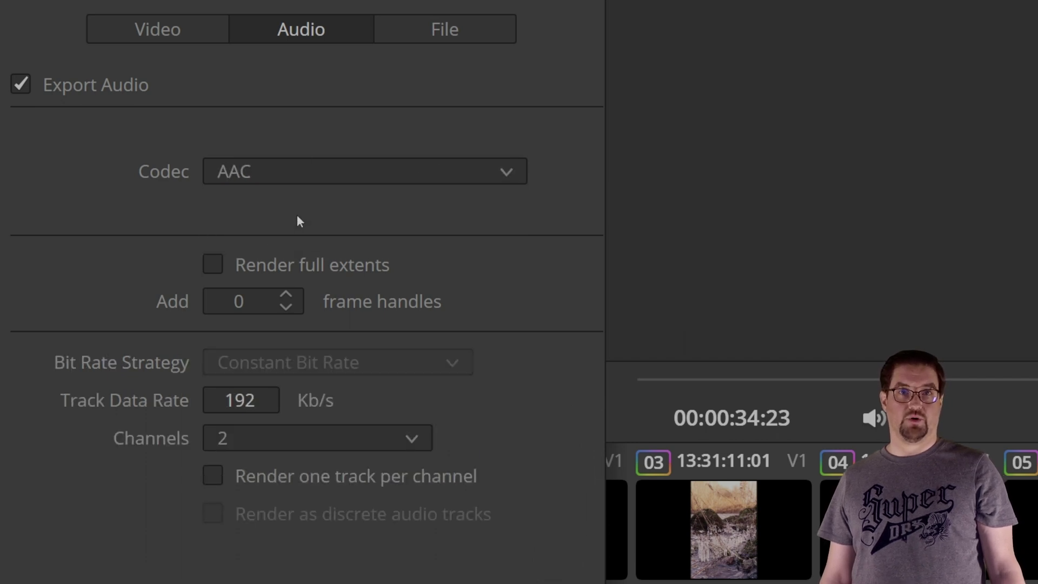
left_click(360, 443)
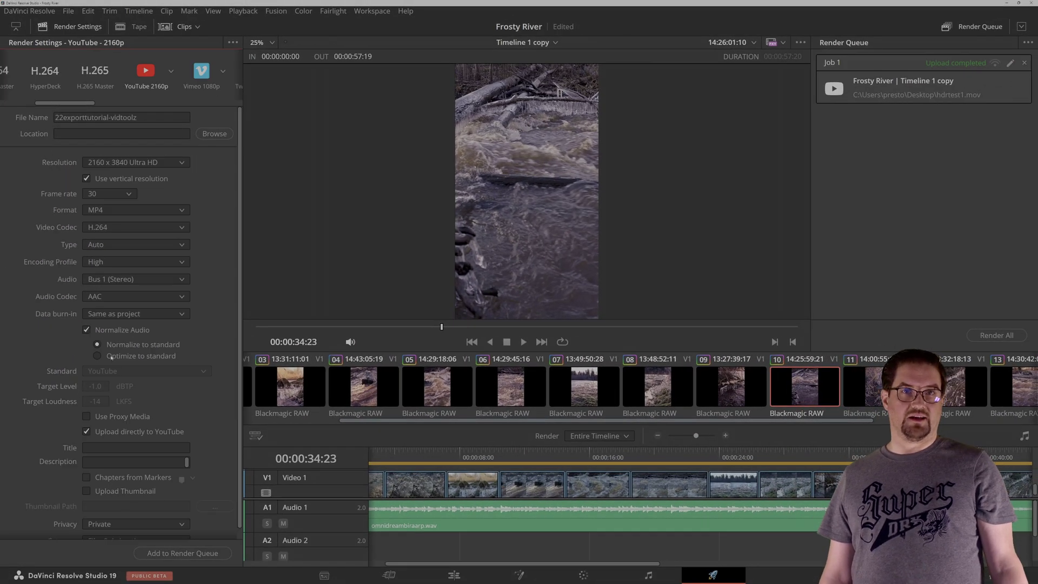
Toggle Normalize Audio and settle on optimizing loudness to the YouTube standard.
left_click(98, 357)
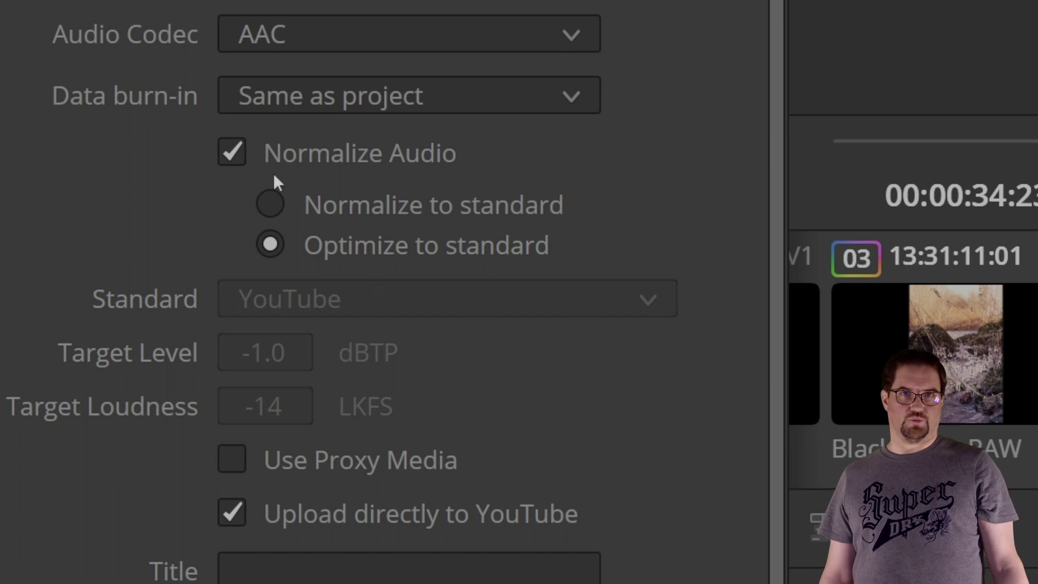
left_click(238, 151)
left_click(236, 151)
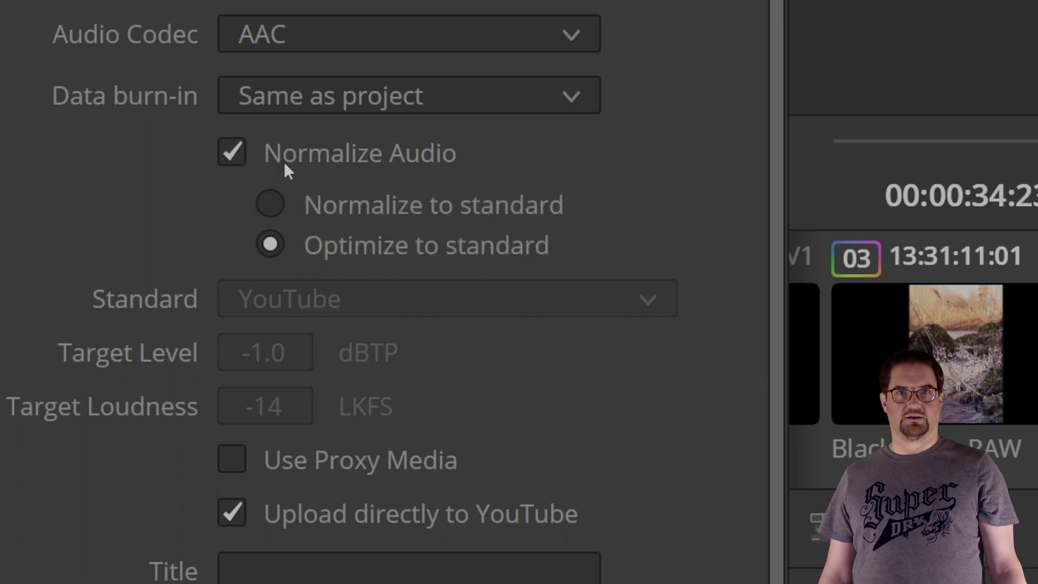
left_click(273, 203)
left_click(229, 153)
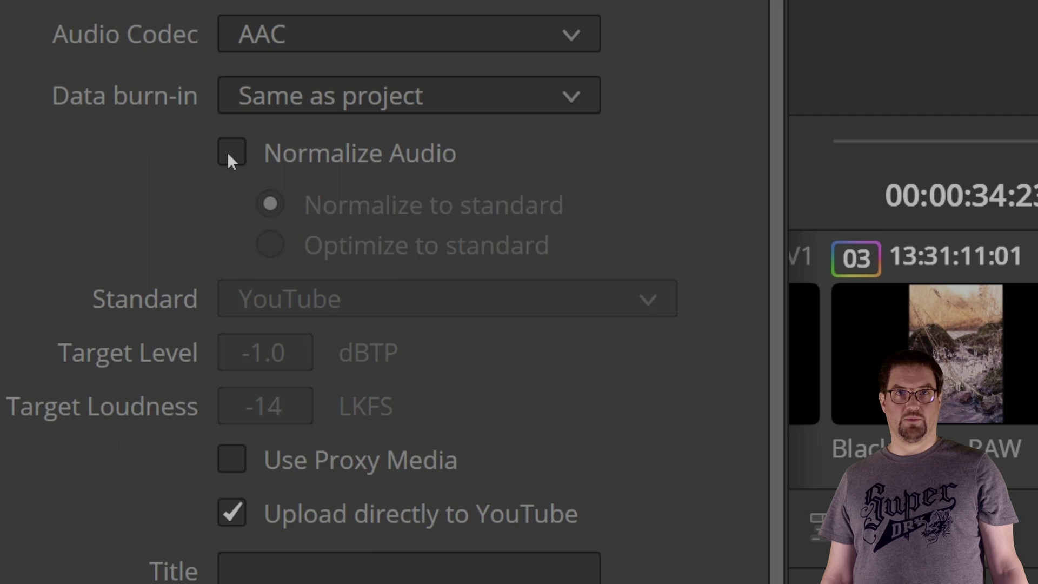
left_click(229, 152)
left_click(271, 246)
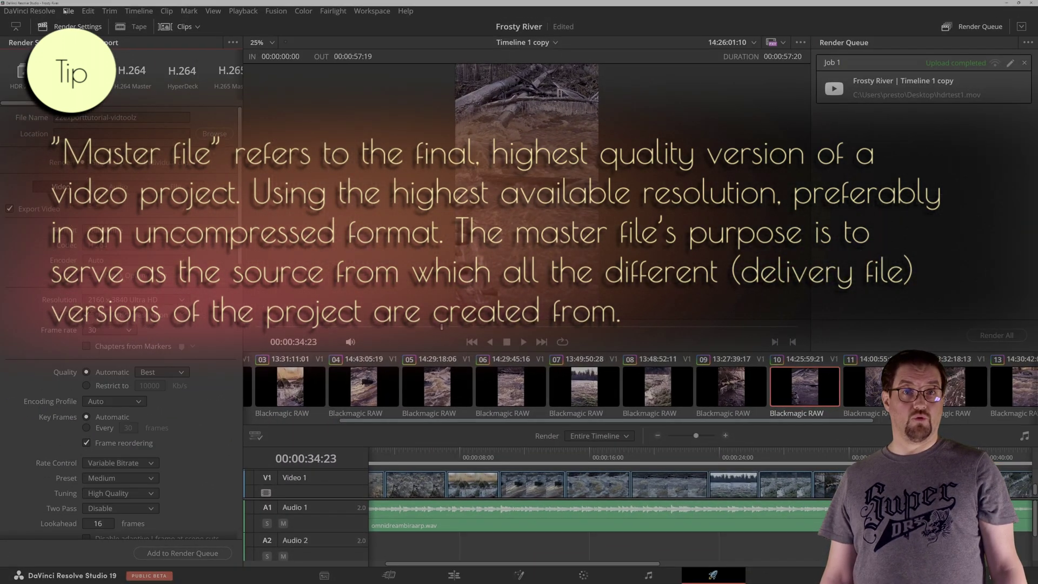
Open and close the File menu, then show the render's file naming options.
left_click(67, 11)
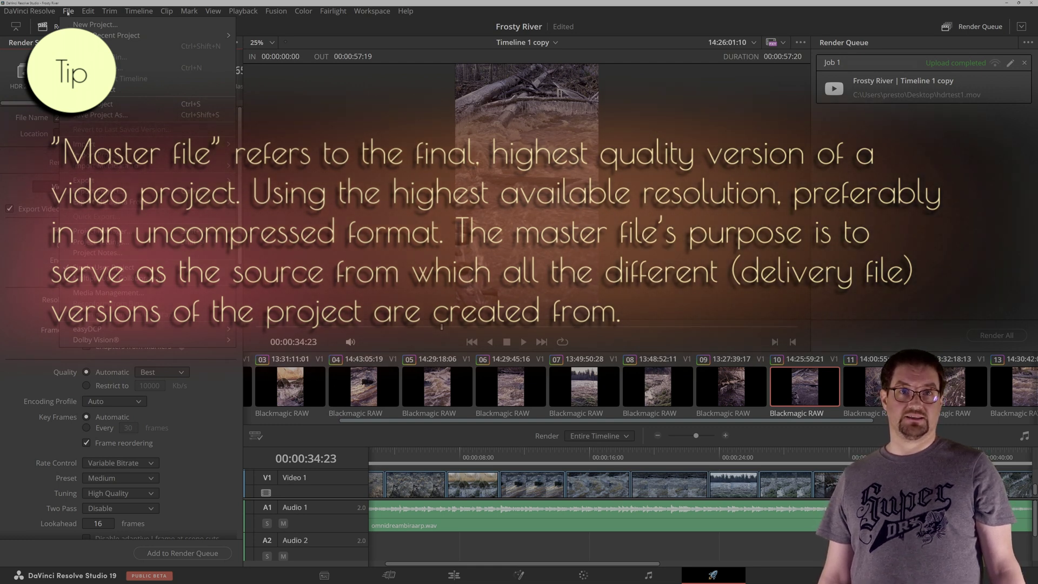
left_click(67, 12)
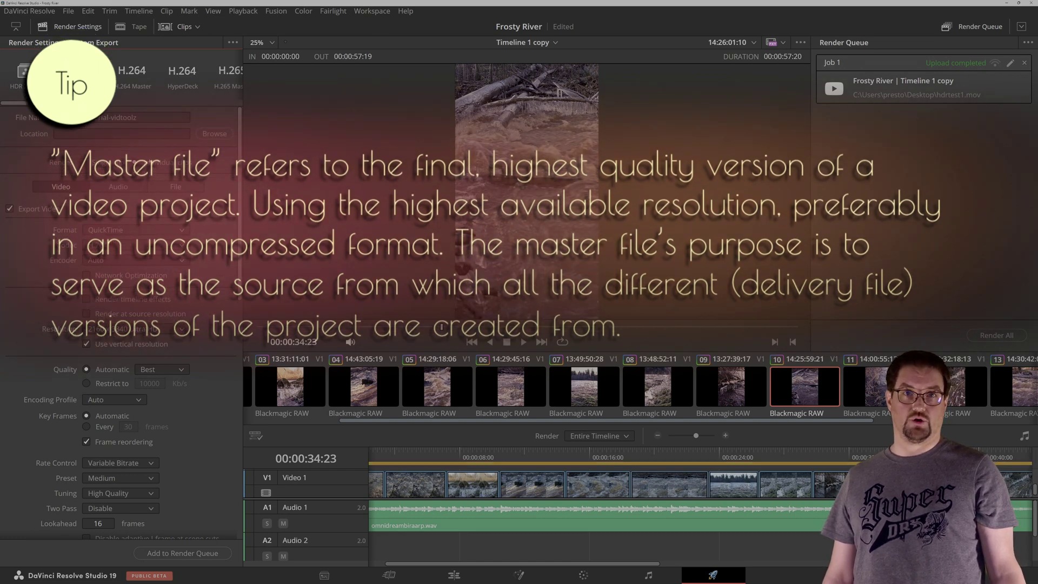
left_click(174, 187)
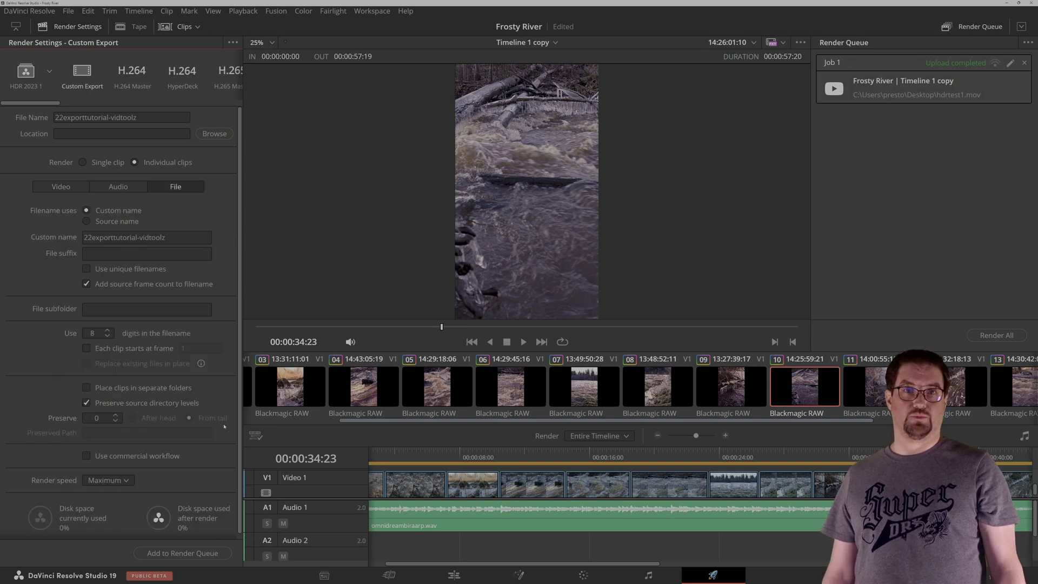
Turn on Use commercial workflow after toggling it, and leave Render speed on Maximum.
scroll(238, 417, "down", 1)
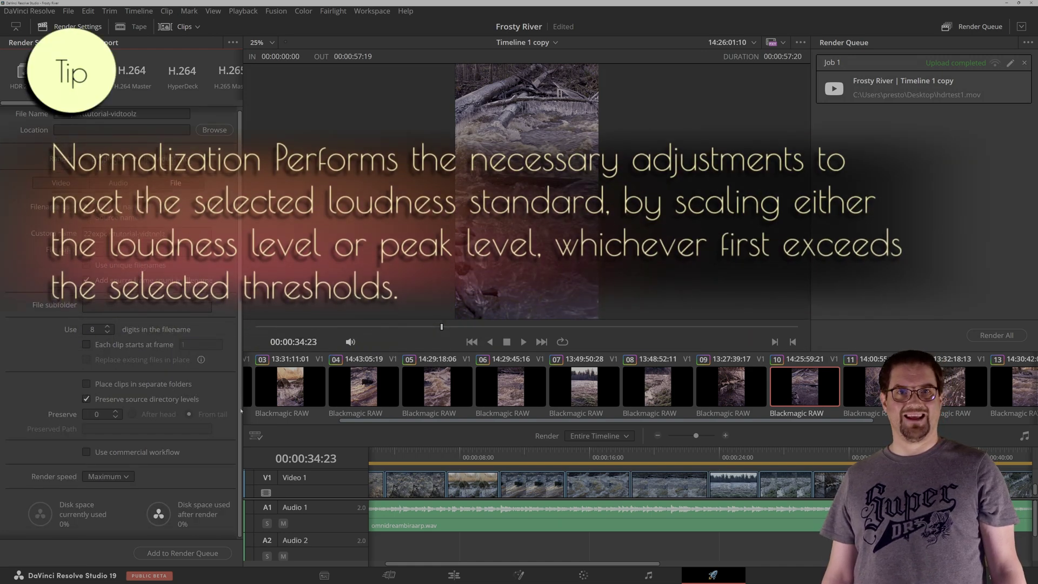
left_click(86, 451)
scroll(193, 476, "down", 4)
left_click(86, 392)
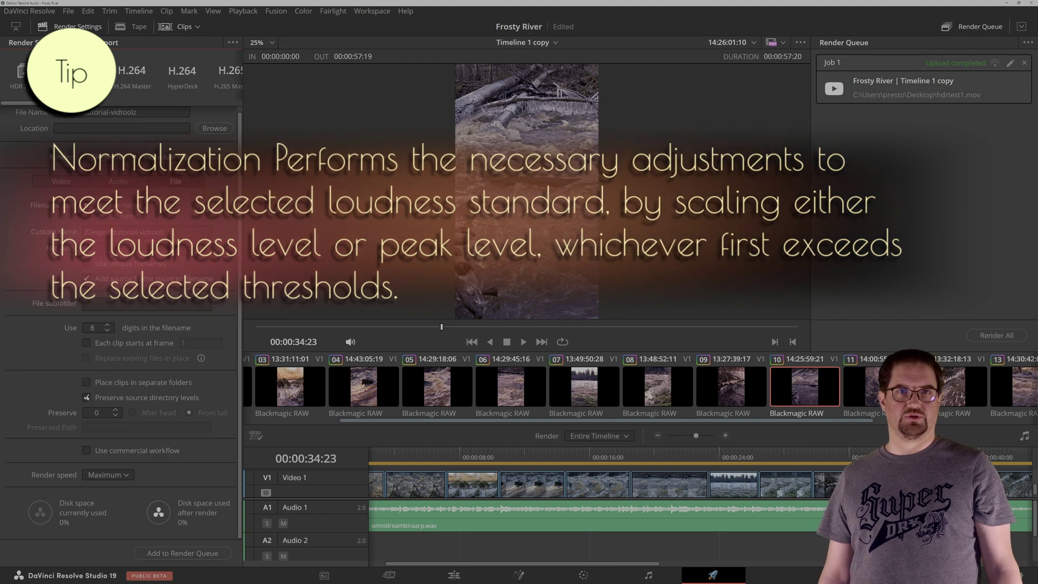
left_click(86, 451)
left_click_drag(238, 455, 243, 519)
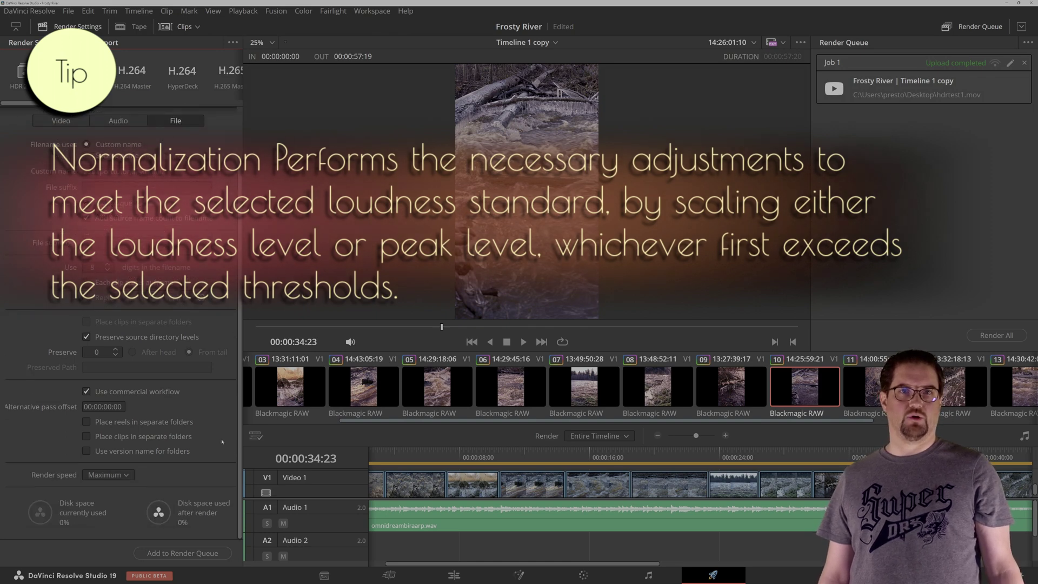
left_click(126, 476)
left_click(131, 476)
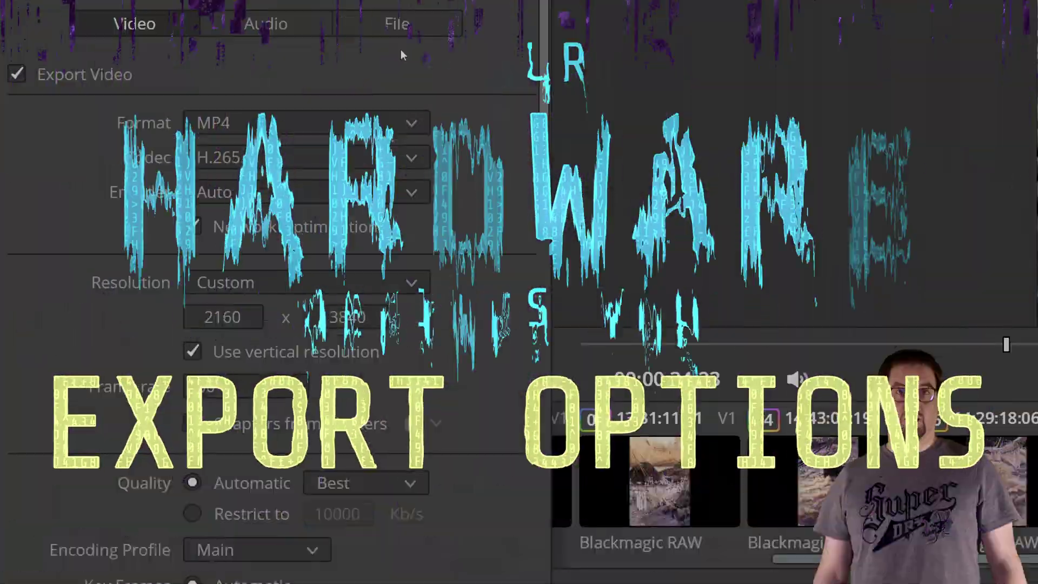
Browse the export formats listed in the Format dropdown.
left_click(399, 128)
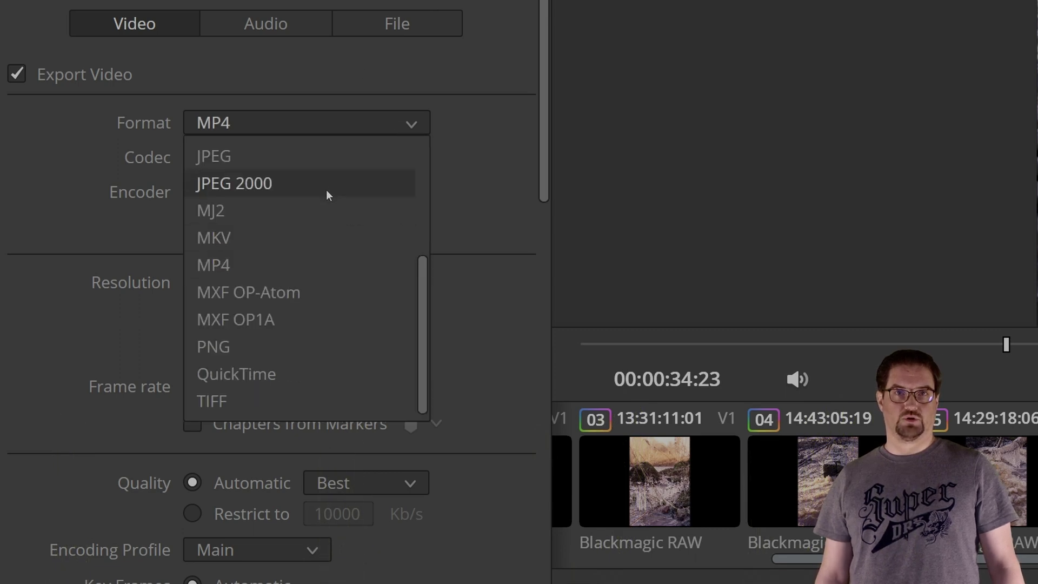
scroll(329, 200, "up", 3)
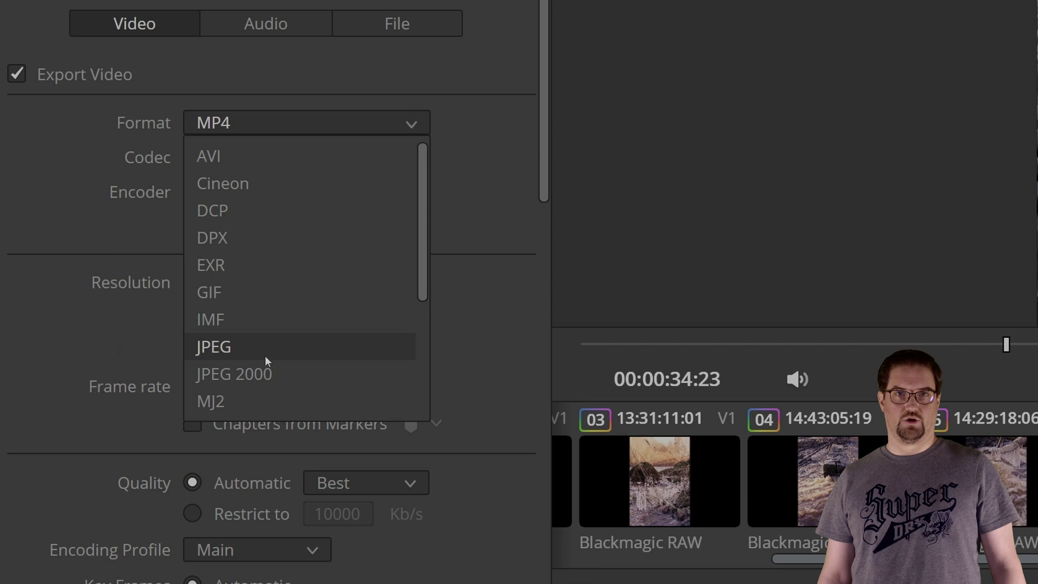
scroll(272, 327, "down", 3)
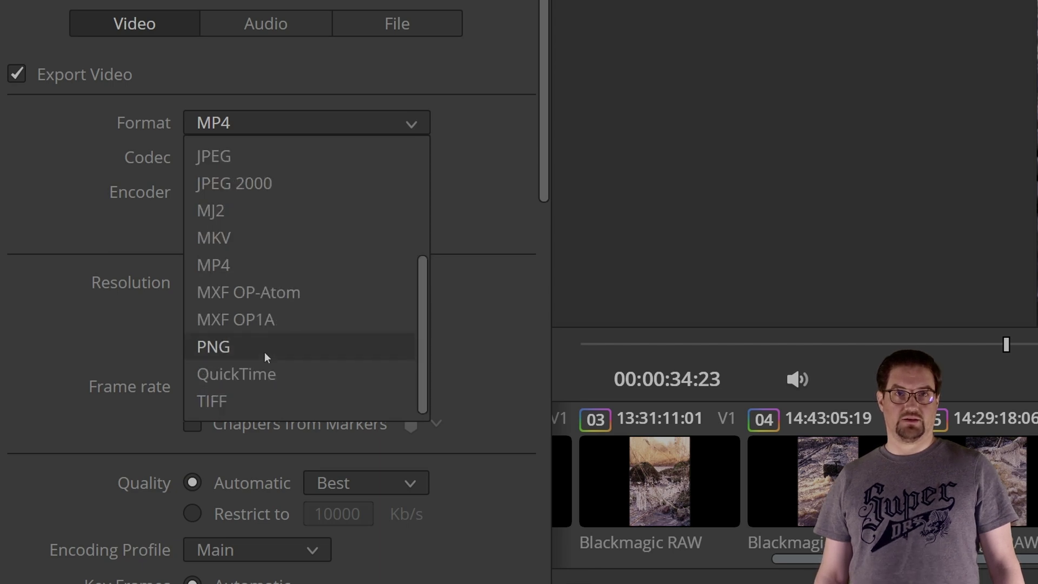
scroll(267, 339, "up", 3)
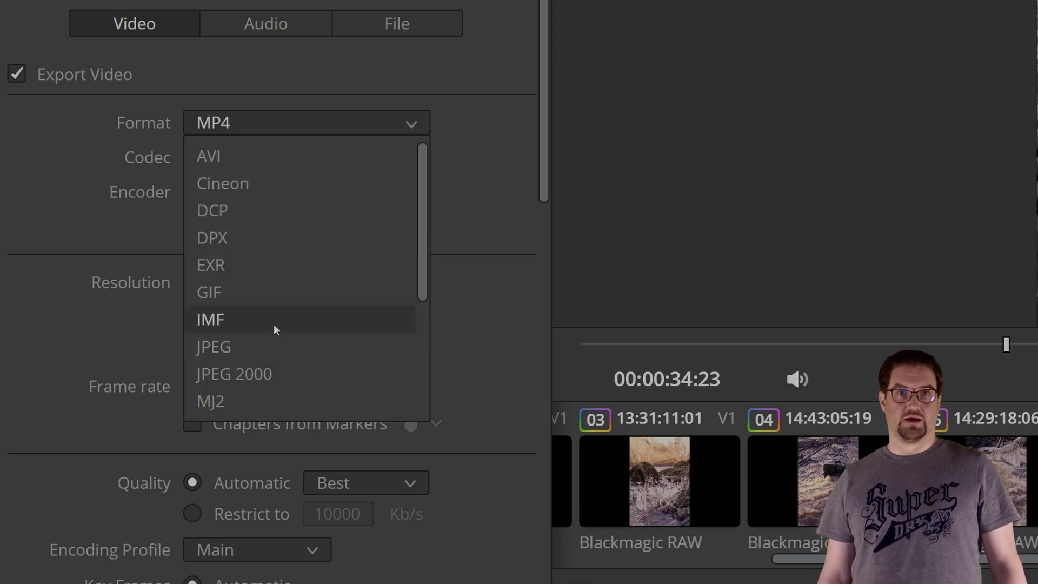
scroll(274, 324, "down", 3)
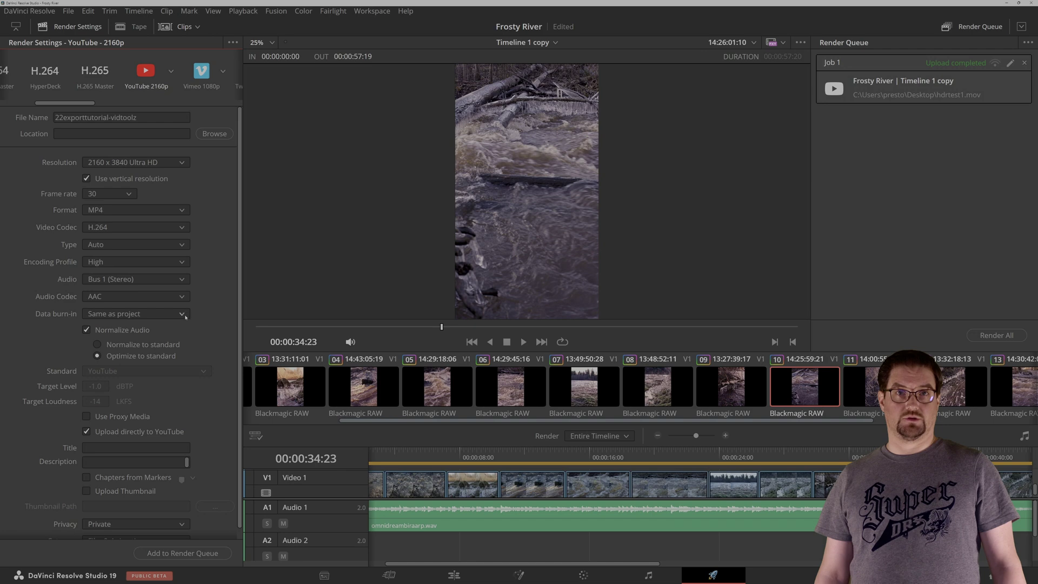
left_click(86, 330)
left_click(86, 330)
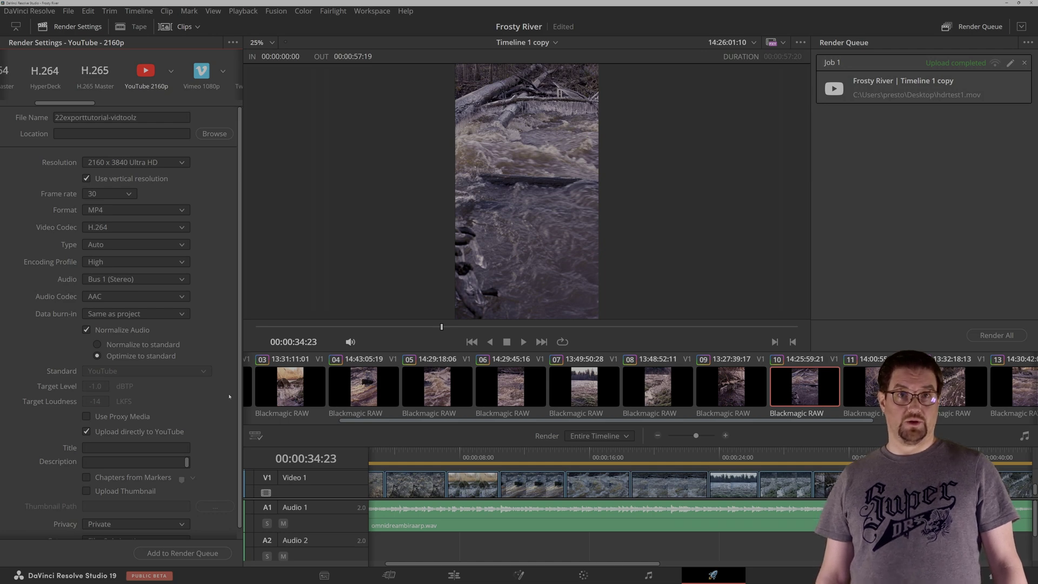
scroll(238, 395, "down", 1)
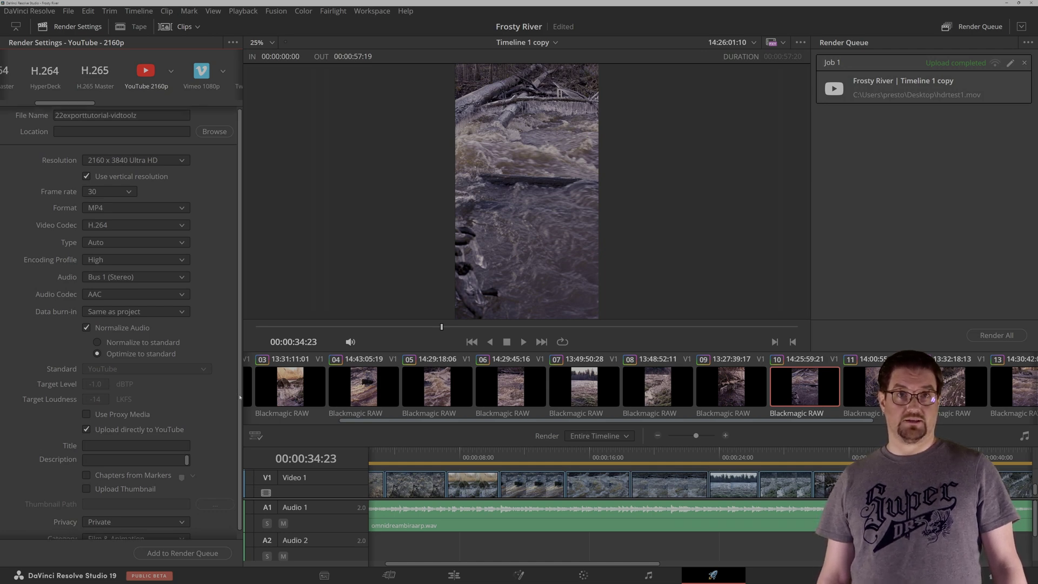